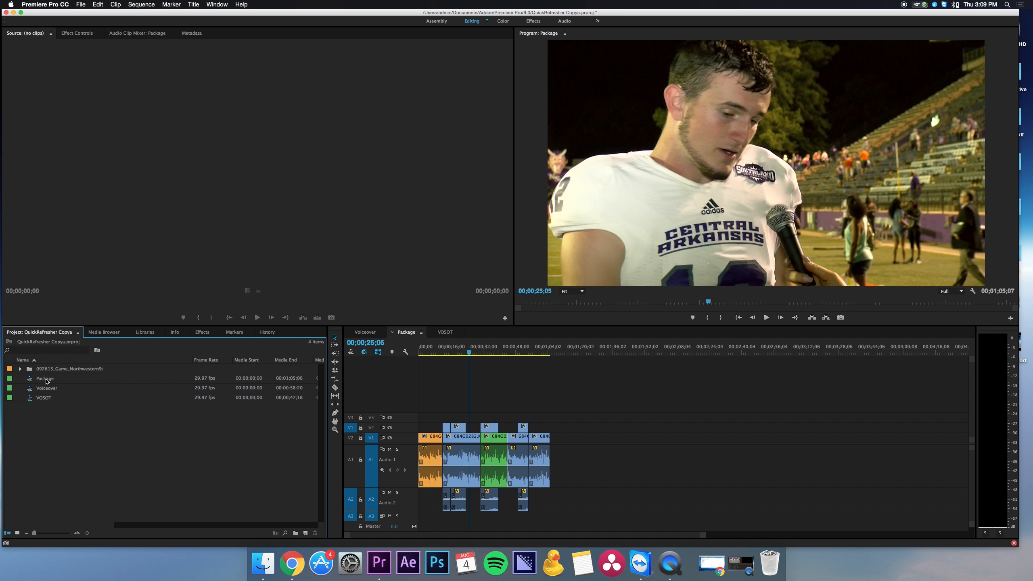
pyautogui.click(47, 381)
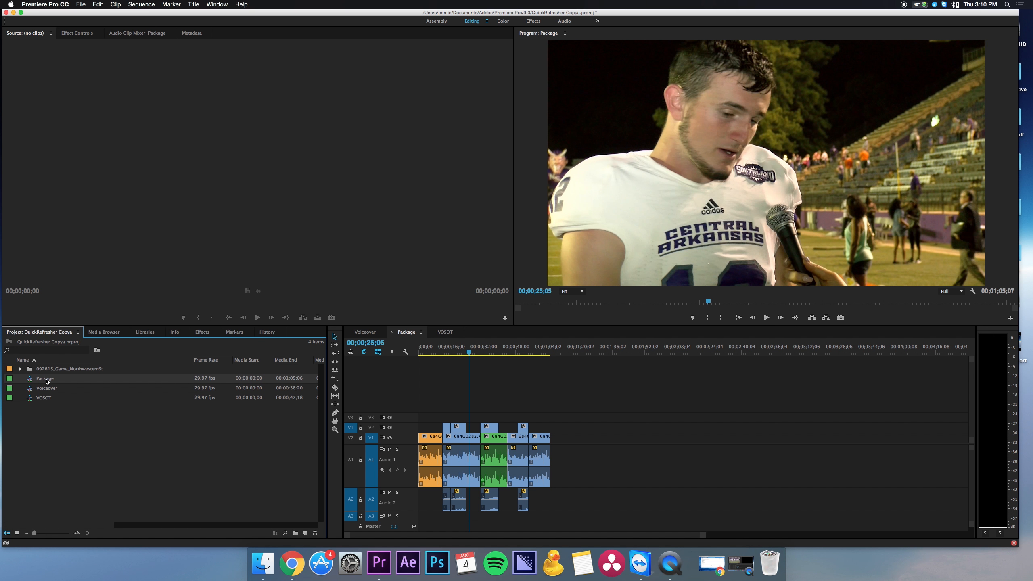
pyautogui.click(81, 4)
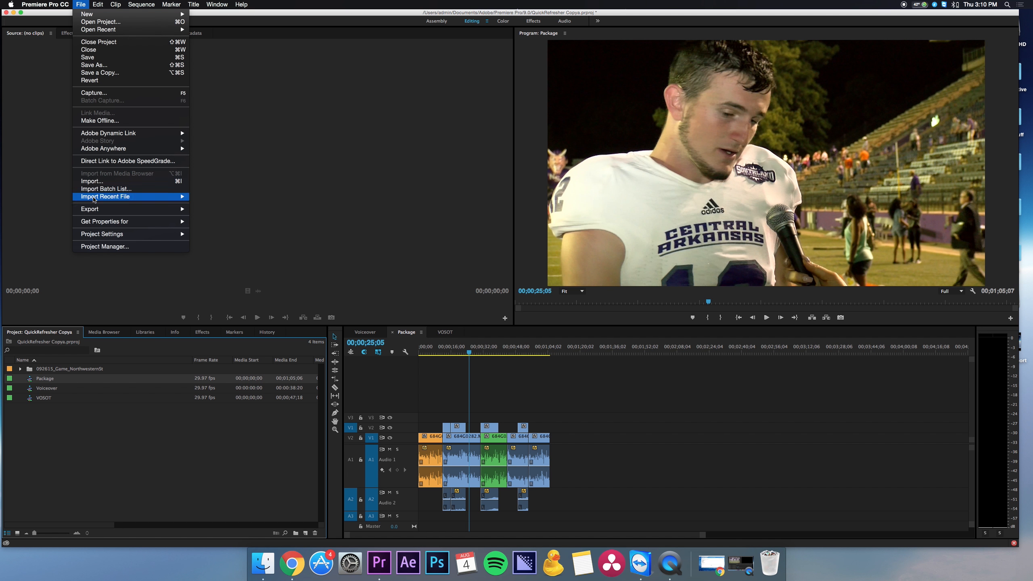
pyautogui.click(61, 508)
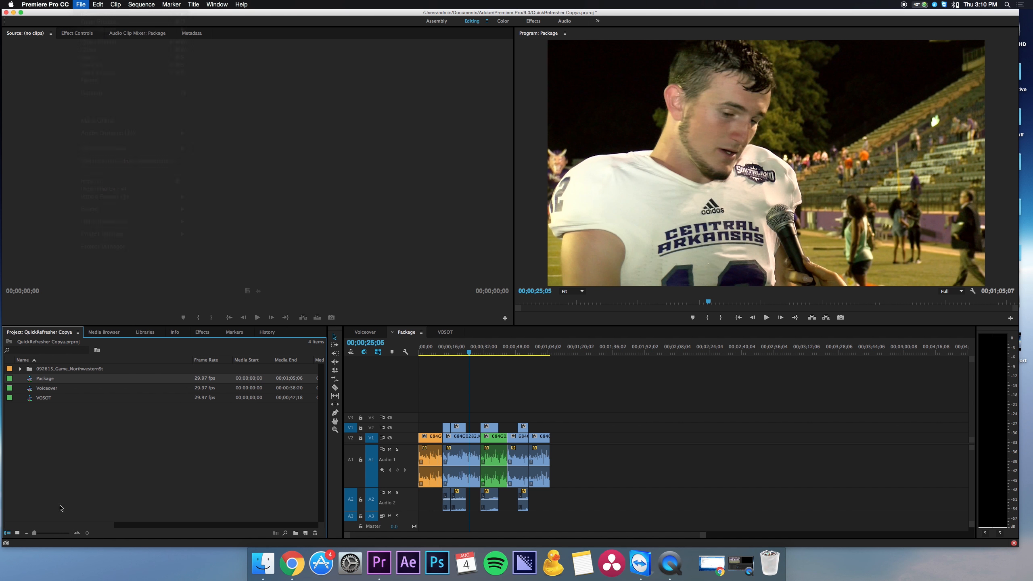
pyautogui.rightClick(52, 378)
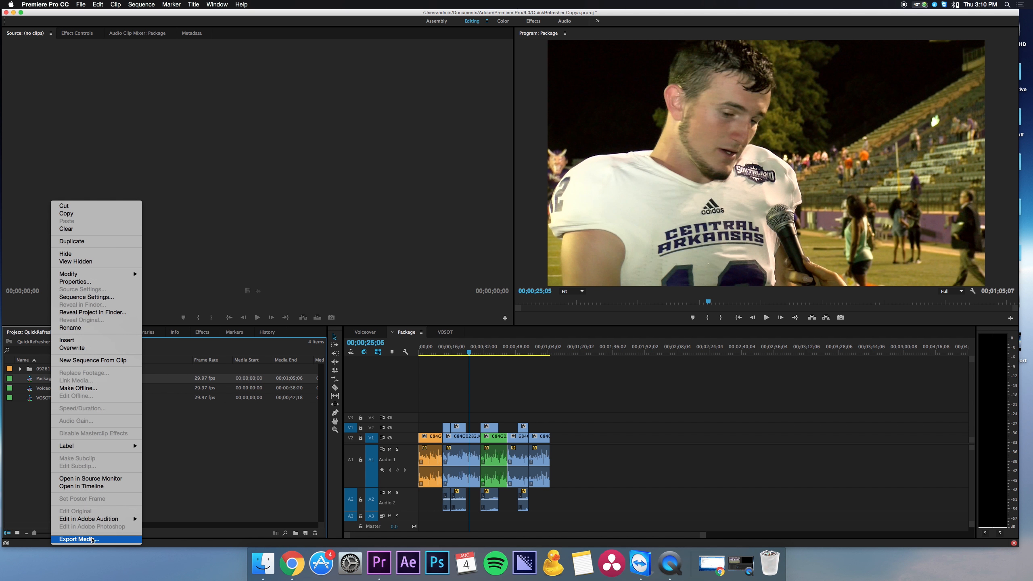
pyautogui.click(17, 446)
pyautogui.click(47, 421)
# Open the export settings for the Package sequence and move the preview to its first frame
pyautogui.click(43, 379)
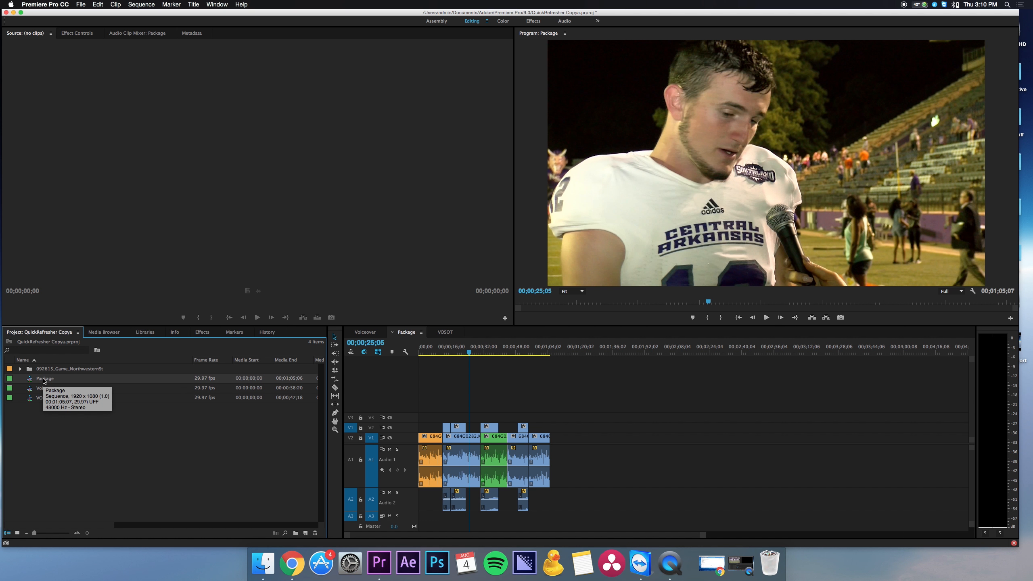
pyautogui.press('super+m')
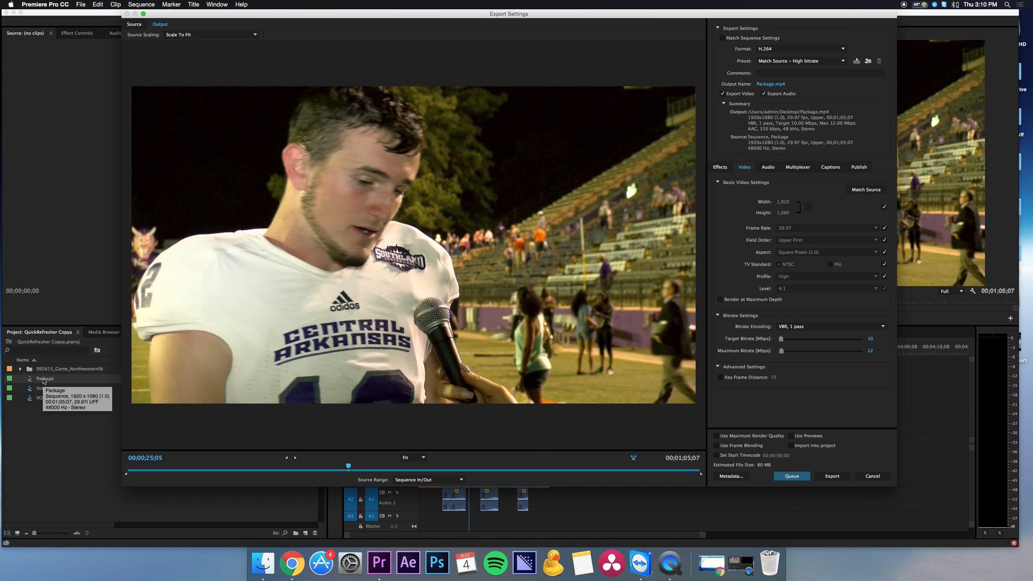
pyautogui.moveTo(152, 473); pyautogui.dragTo(116, 476)
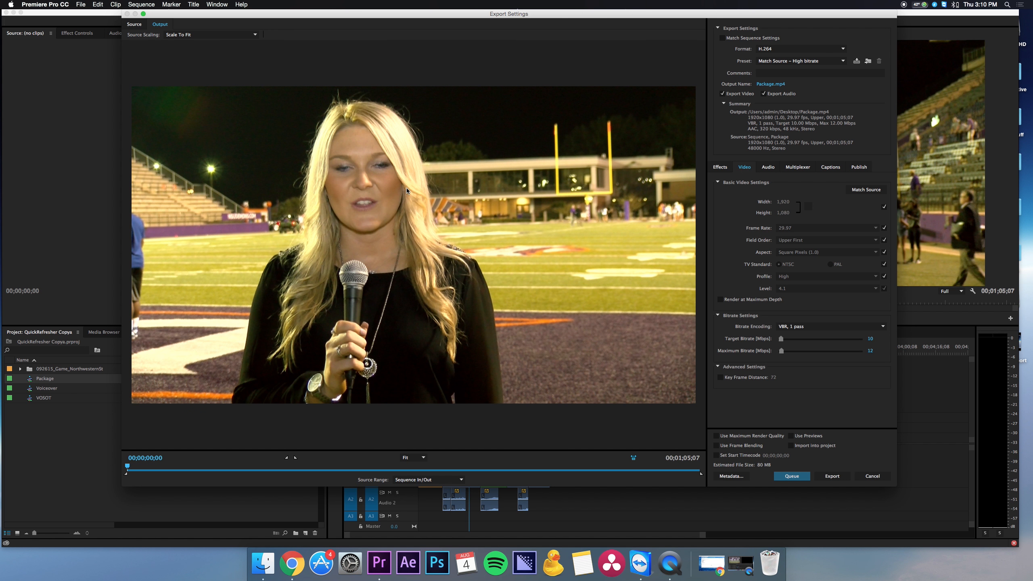
# Name the output file "Northwestern" followed directly by the person's first name, and save it to the Desktop as an MP4
pyautogui.click(765, 84)
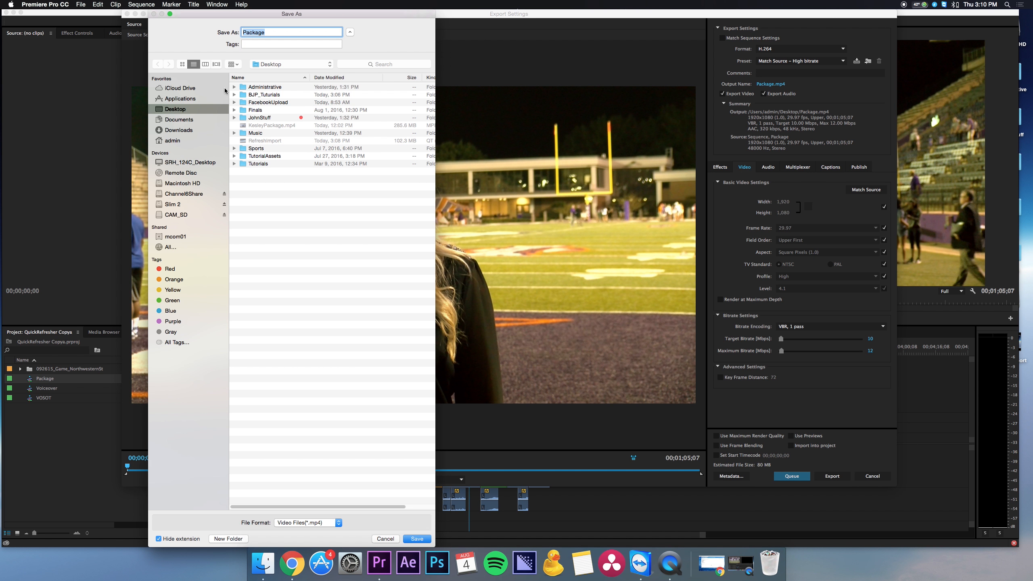
pyautogui.write('Northweter')
pyautogui.write('ter')
pyautogui.write('nKelsey')
pyautogui.click(417, 538)
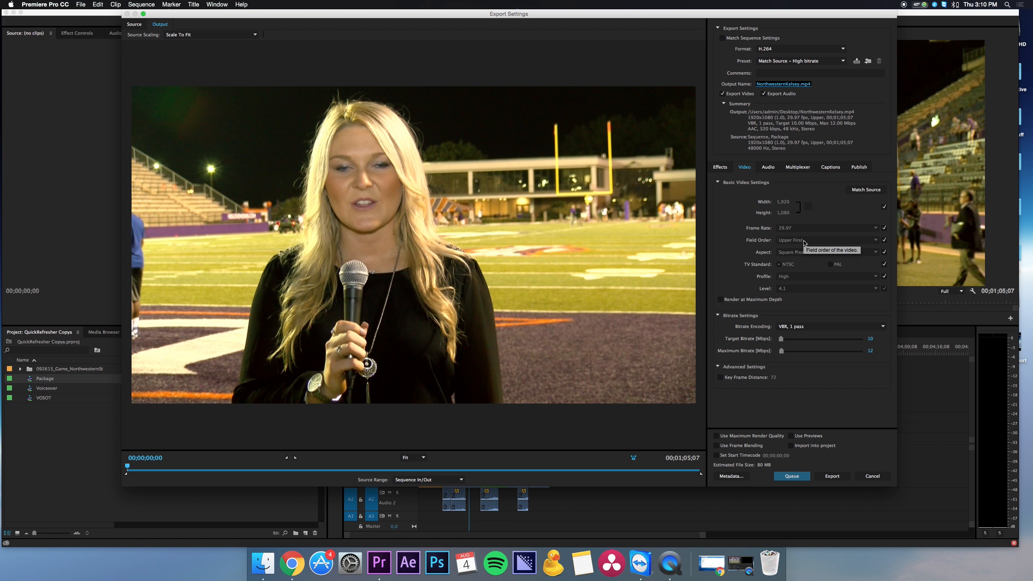
pyautogui.click(765, 62)
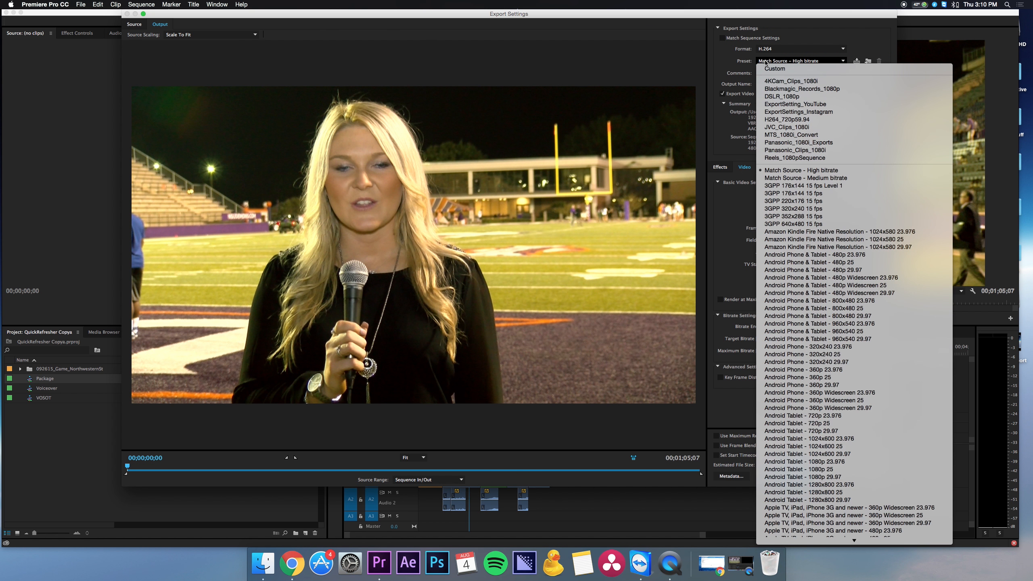
pyautogui.click(745, 62)
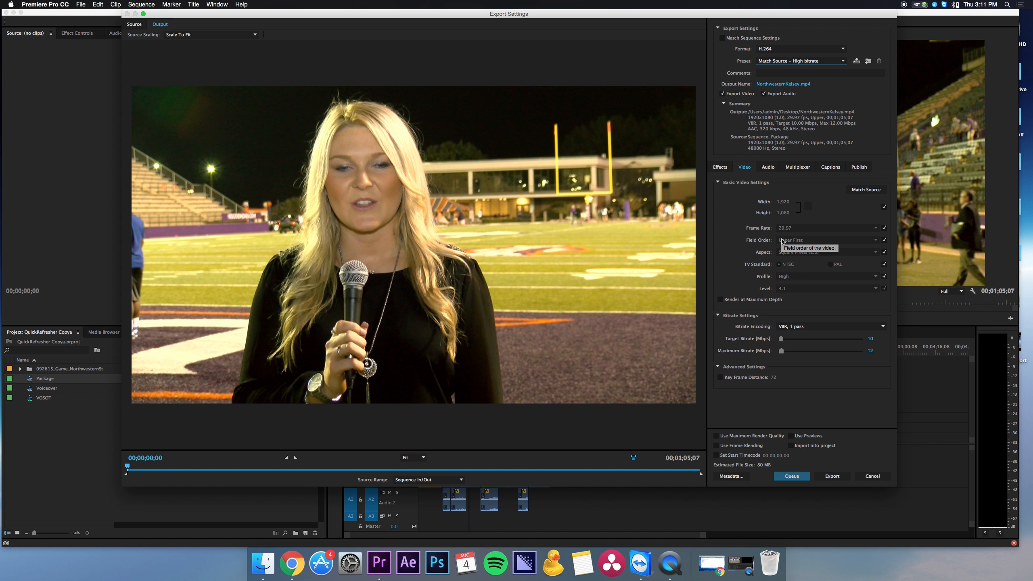
pyautogui.click(884, 240)
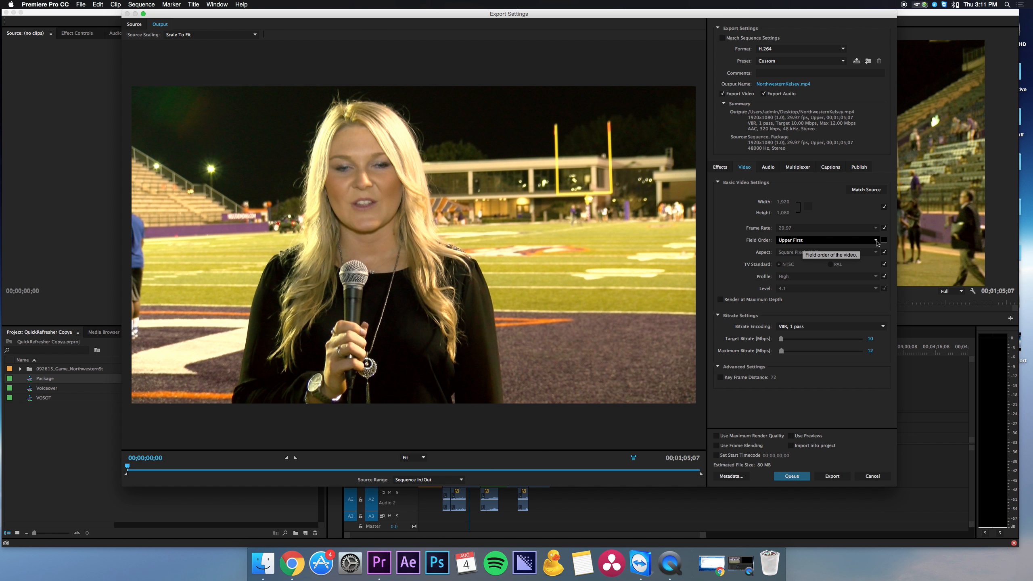
pyautogui.click(877, 242)
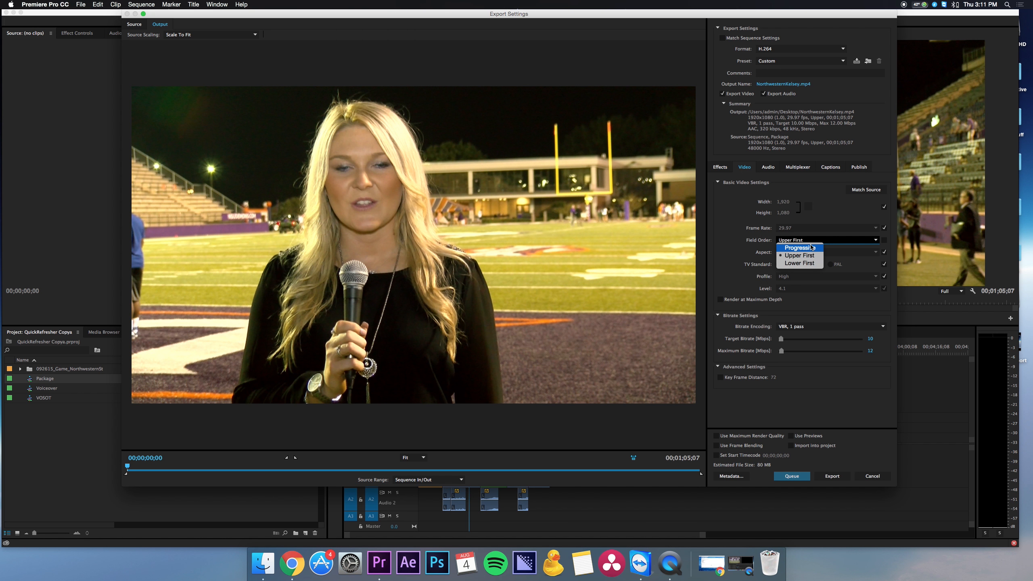
pyautogui.click(754, 243)
pyautogui.click(883, 241)
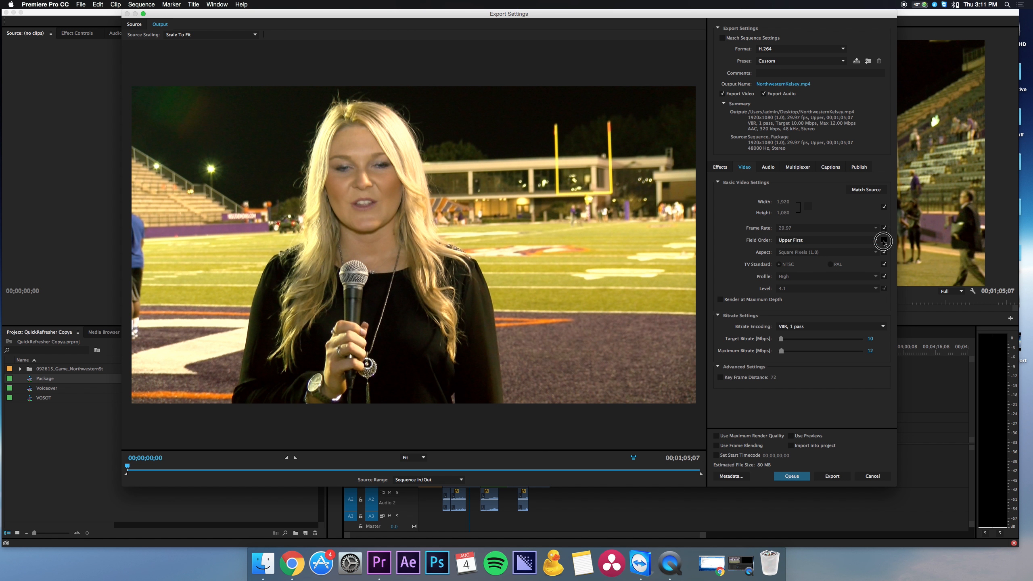
# Apply the HD 1080i 29.97 preset to the Package export and send it to the encoding queue
pyautogui.click(784, 62)
pyautogui.scroll(-10, 813, 326)
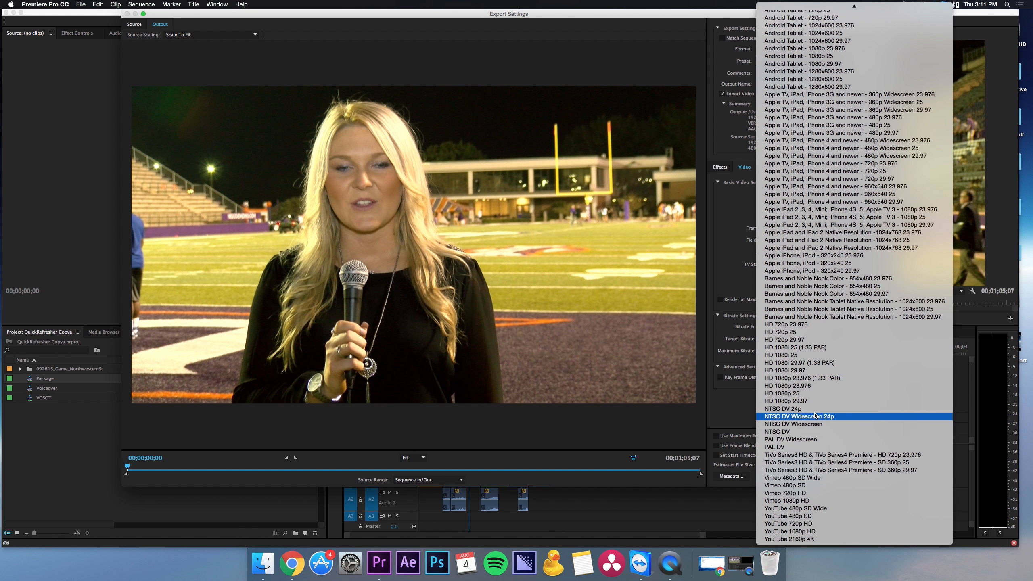
pyautogui.click(815, 374)
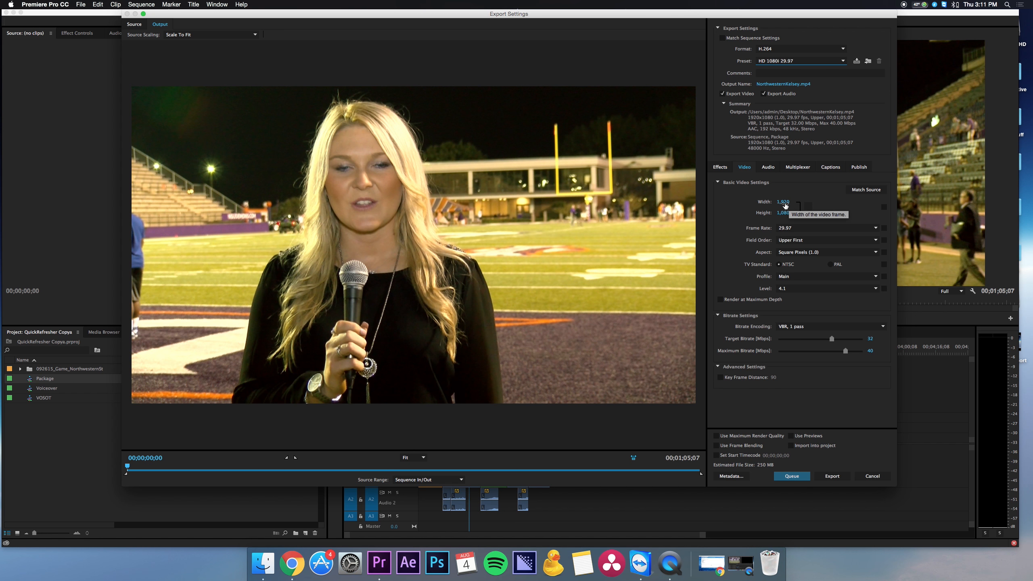
pyautogui.moveTo(454, 13); pyautogui.dragTo(529, 13)
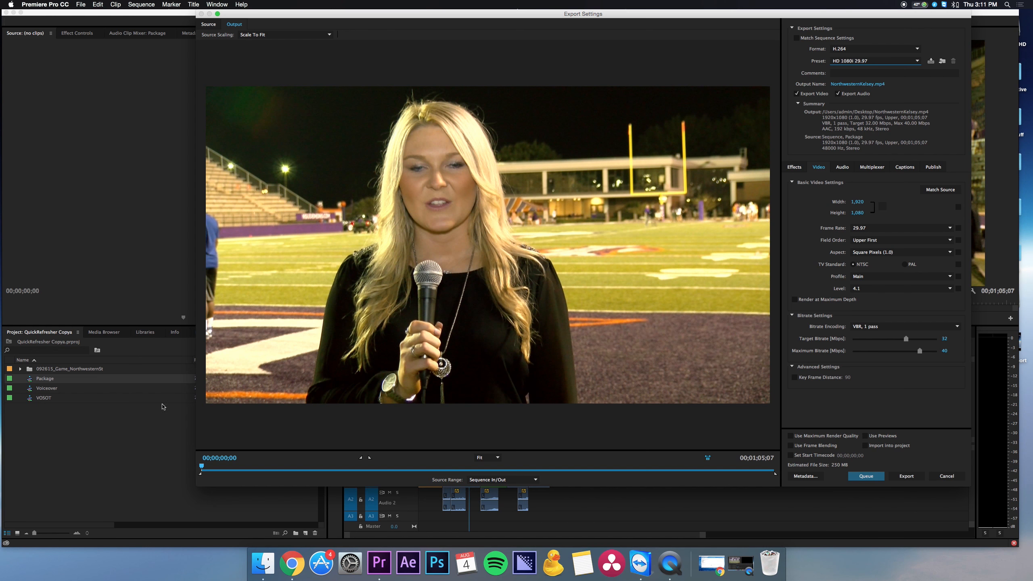
pyautogui.click(866, 476)
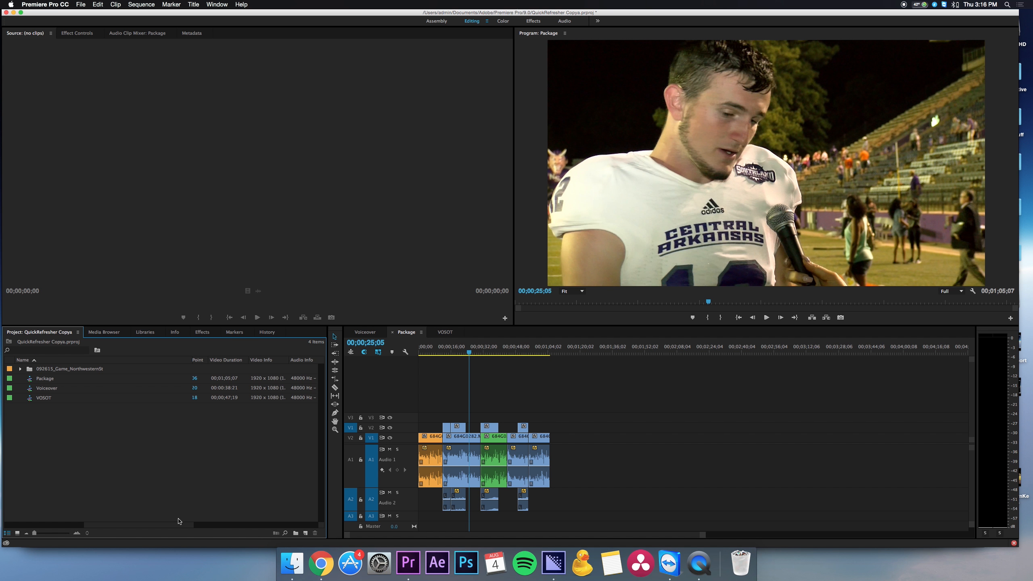
# Open the export settings for the Voiceover sequence and send it to the encoding queue
pyautogui.moveTo(179, 525); pyautogui.dragTo(56, 528)
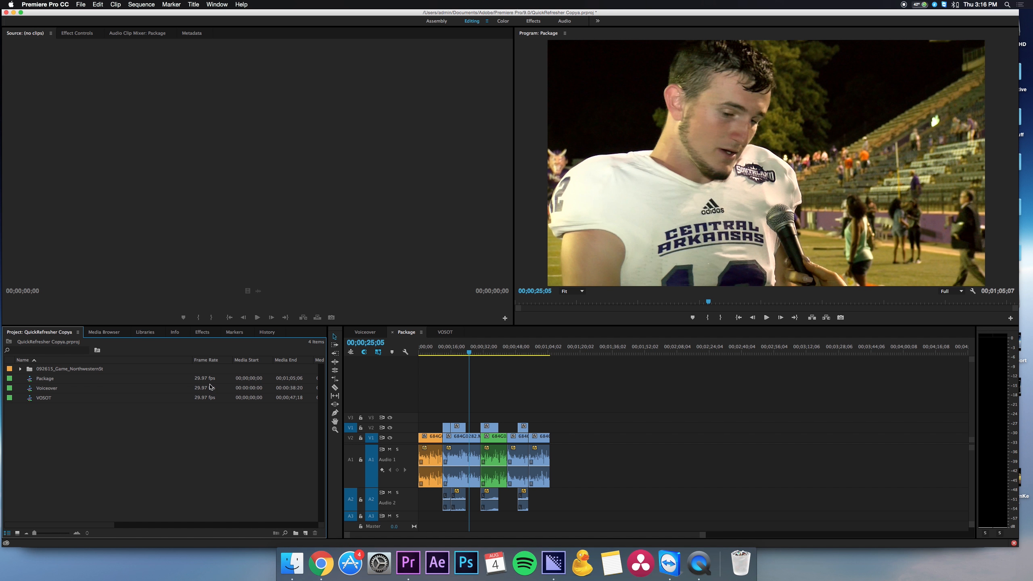
pyautogui.click(51, 391)
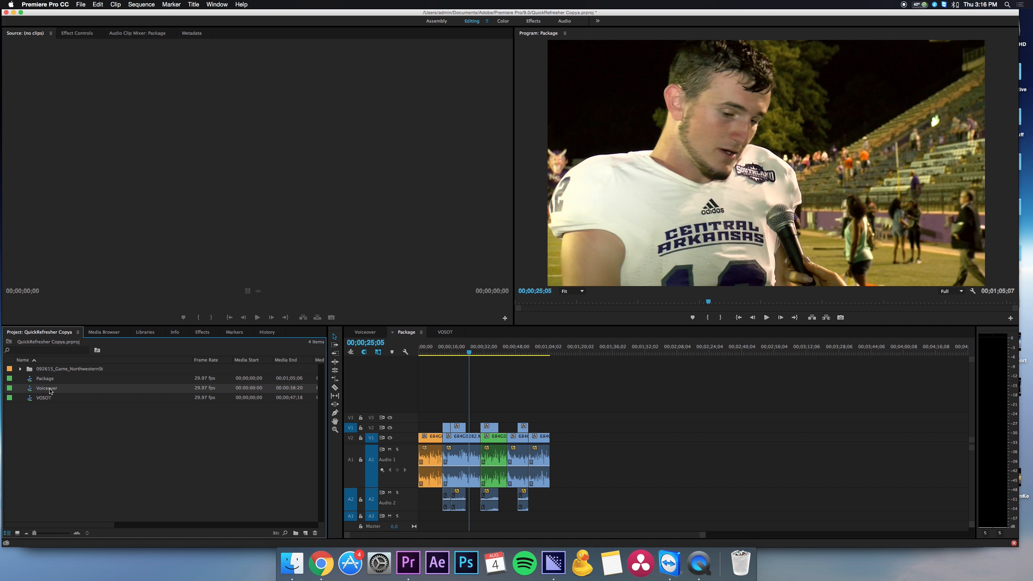
pyautogui.press('super+m')
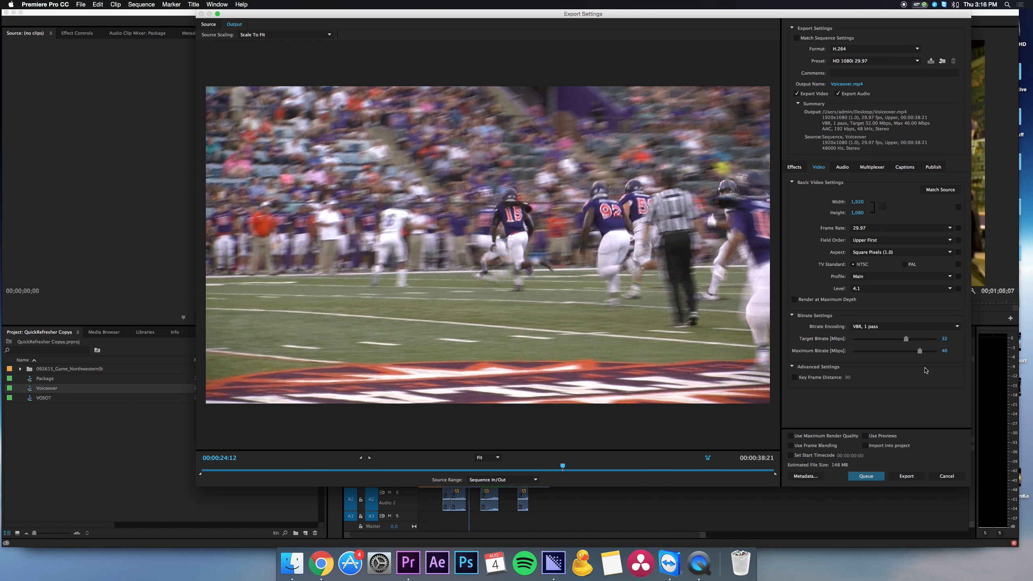
pyautogui.click(866, 476)
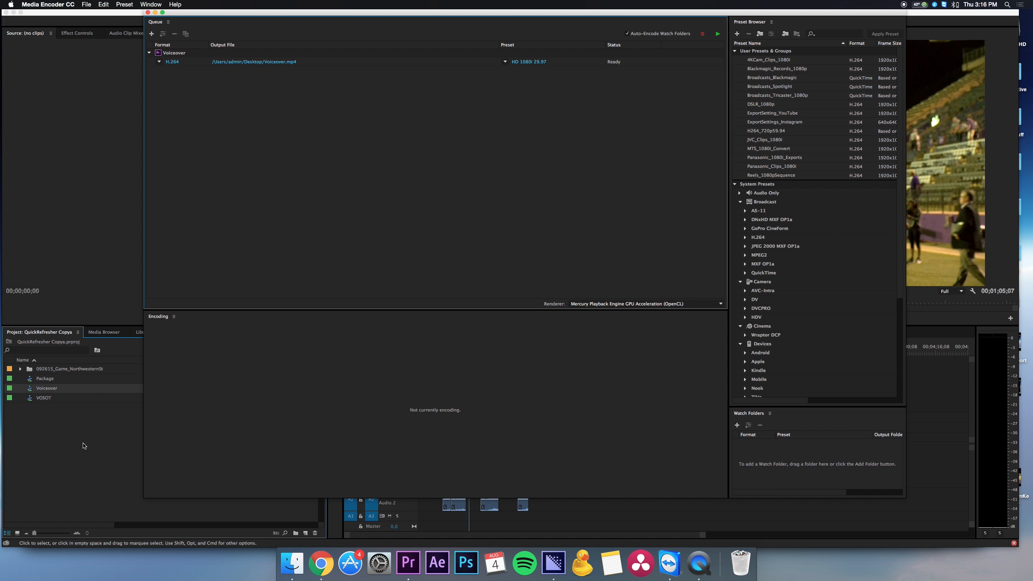
# Switch back to Premiere Pro, select the Package and VOSOT sequences together, and open their shared export settings
pyautogui.click(58, 425)
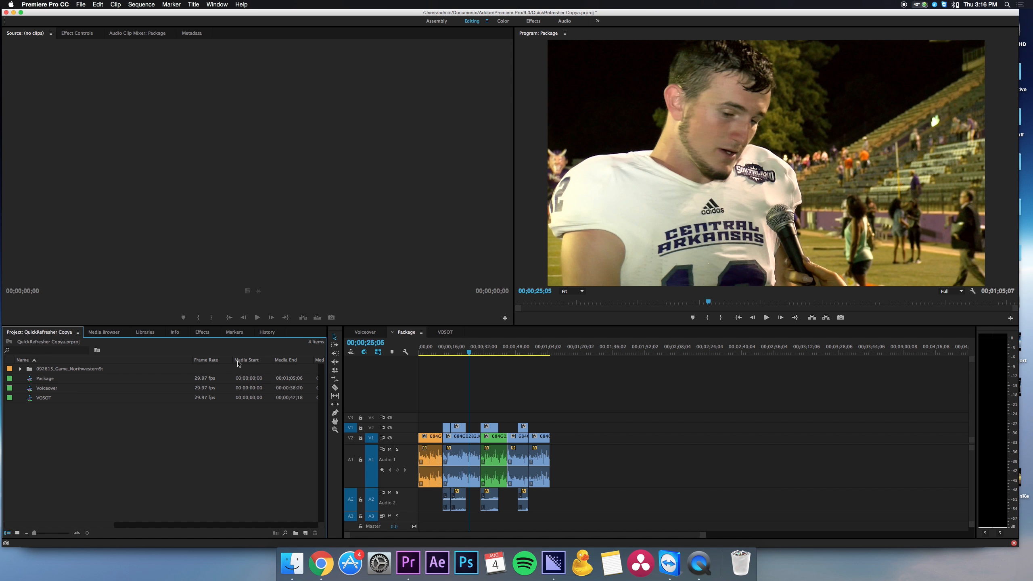
pyautogui.click(159, 362)
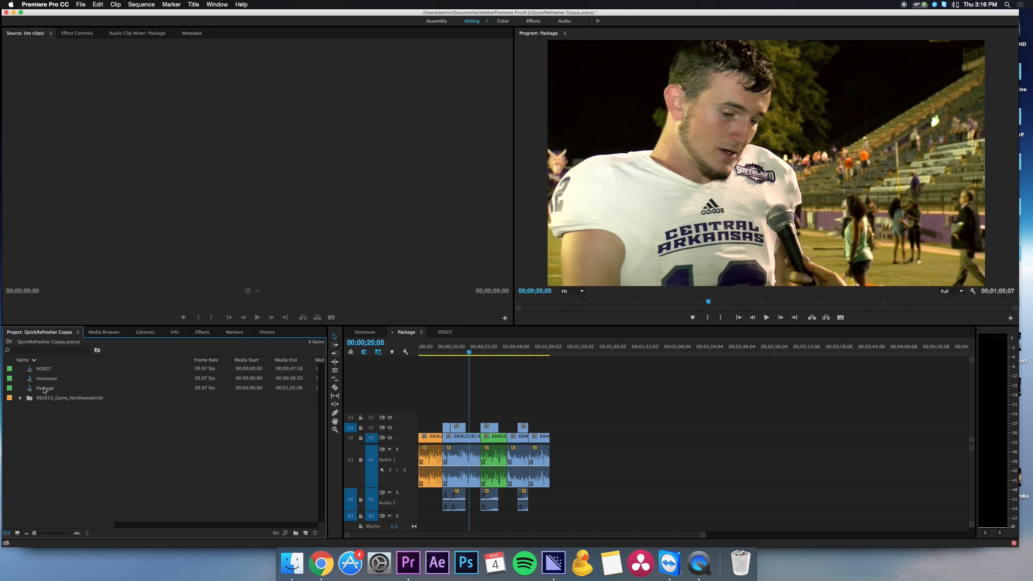
pyautogui.click(45, 390)
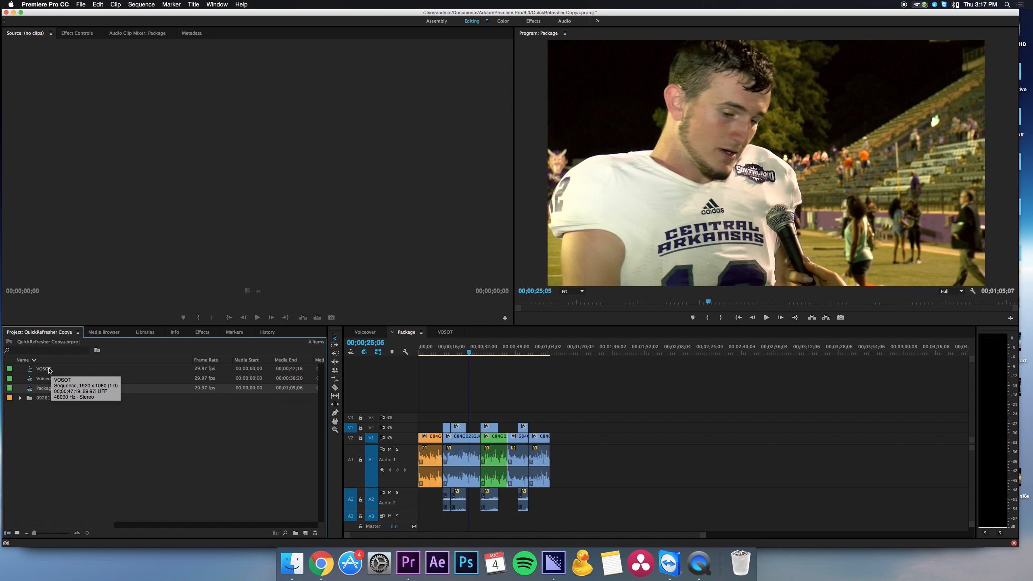
pyautogui.keyDown('super'); pyautogui.click(48, 370); pyautogui.keyUp('super')
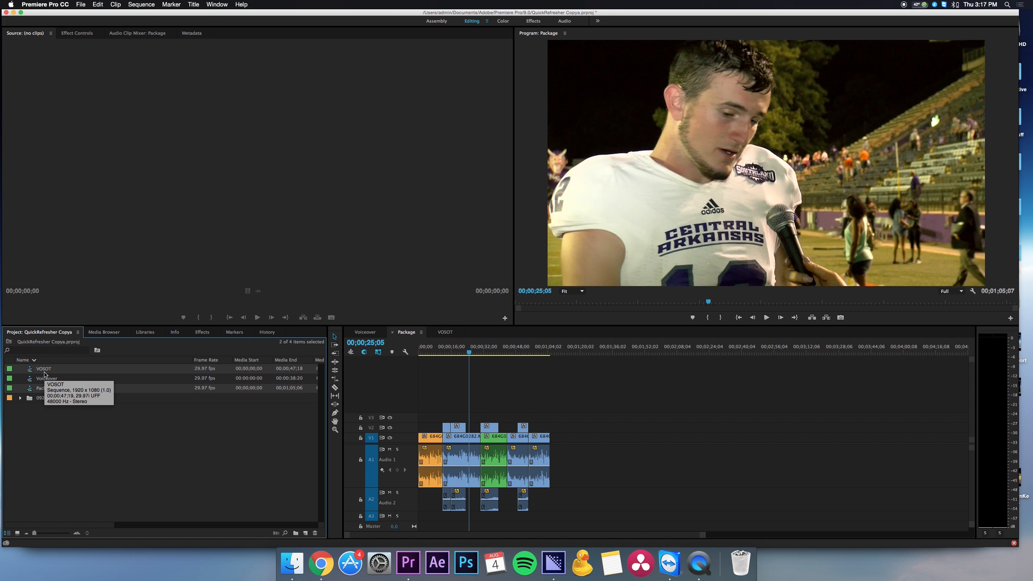
pyautogui.press('super+m')
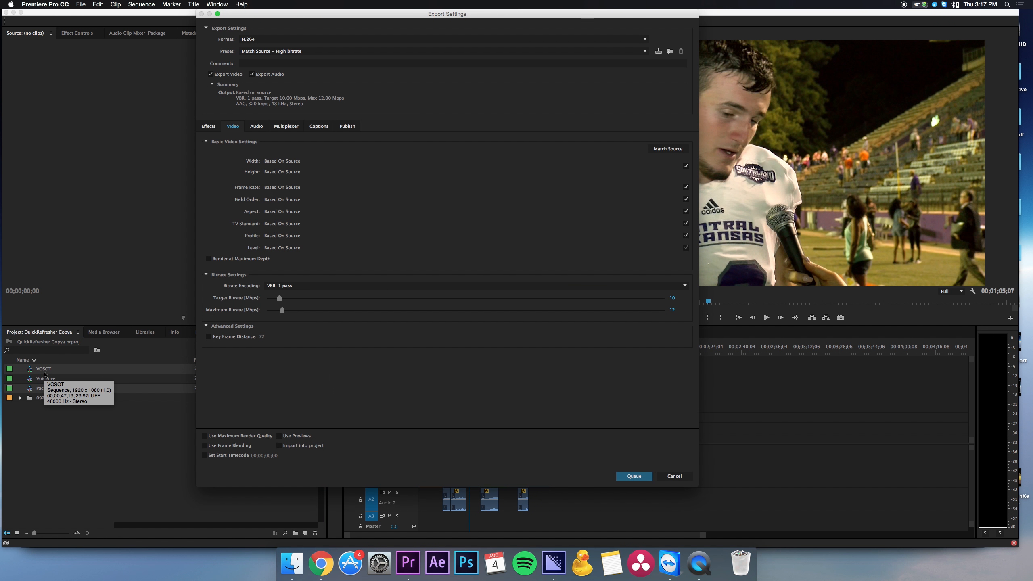
# Apply the HD 1080i 29.97 preset to both selected sequences and send them to the Media Encoder queue
pyautogui.click(292, 52)
pyautogui.scroll(-5, 331, 485)
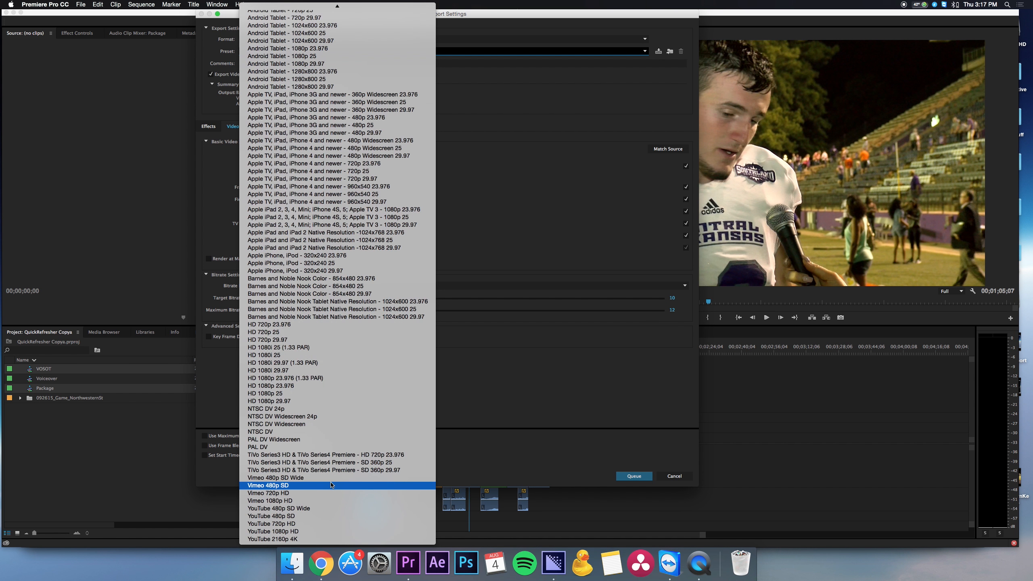
pyautogui.click(321, 370)
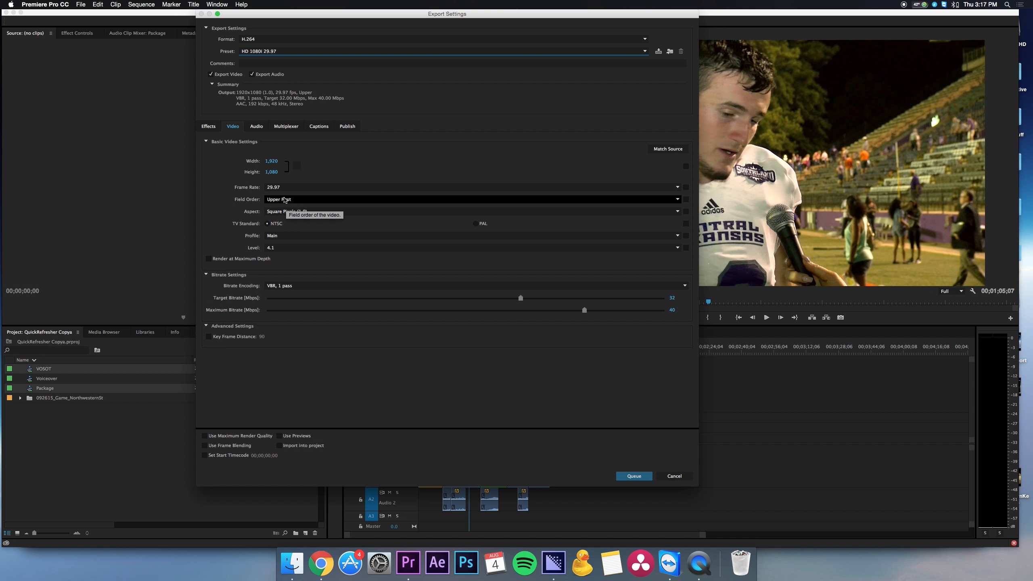
pyautogui.click(637, 476)
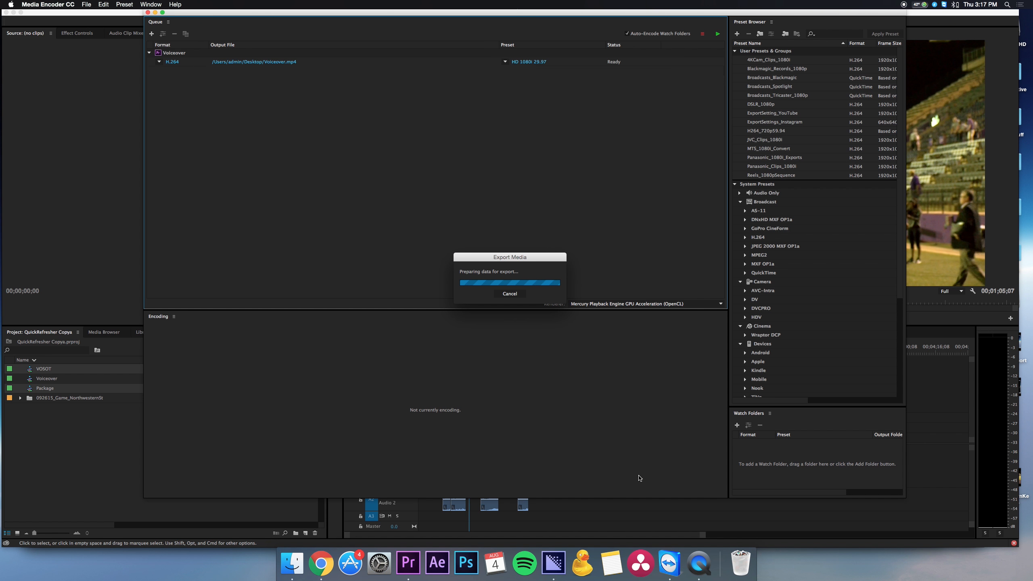
pyautogui.click(554, 563)
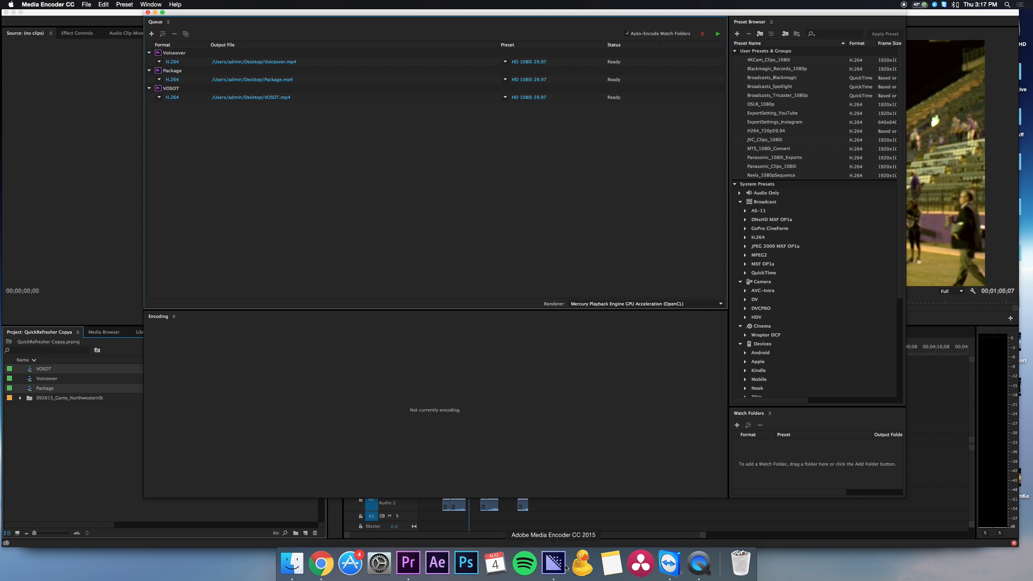